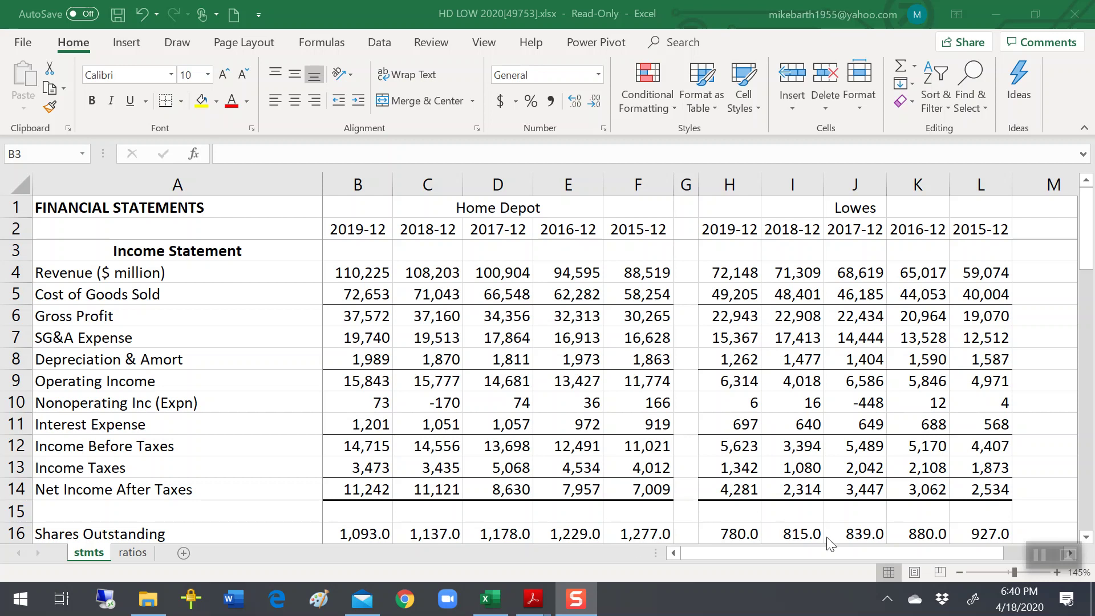
Review the revenue row for Lowes and Home Depot across 2015 to 2019.
{"action": "left_click", "coordinate": [976, 272]}
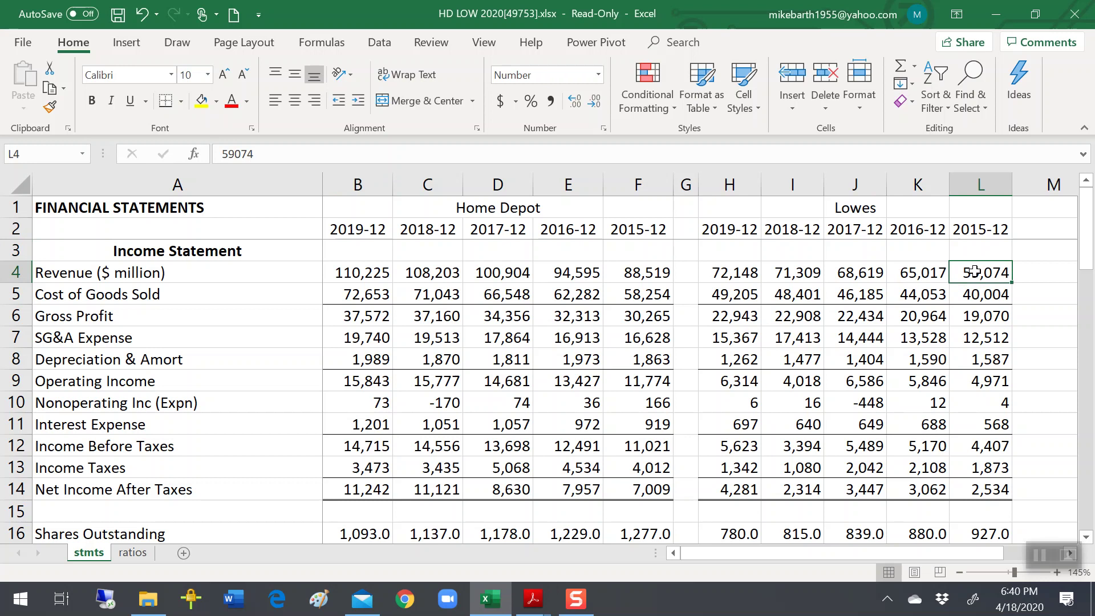
{"action": "left_click", "coordinate": [733, 273]}
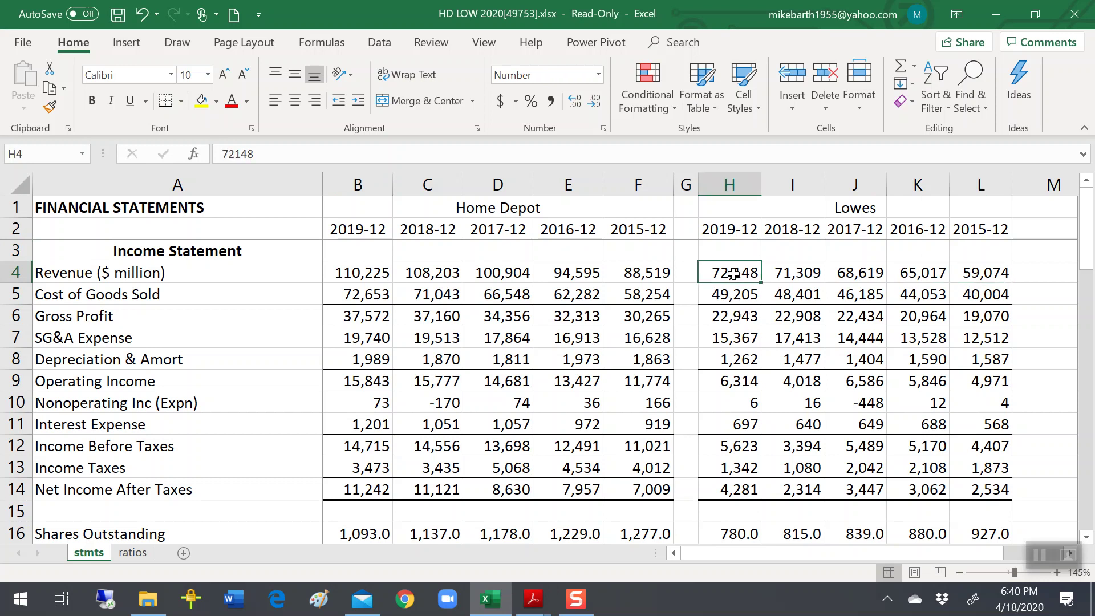
{"action": "left_click", "coordinate": [606, 275]}
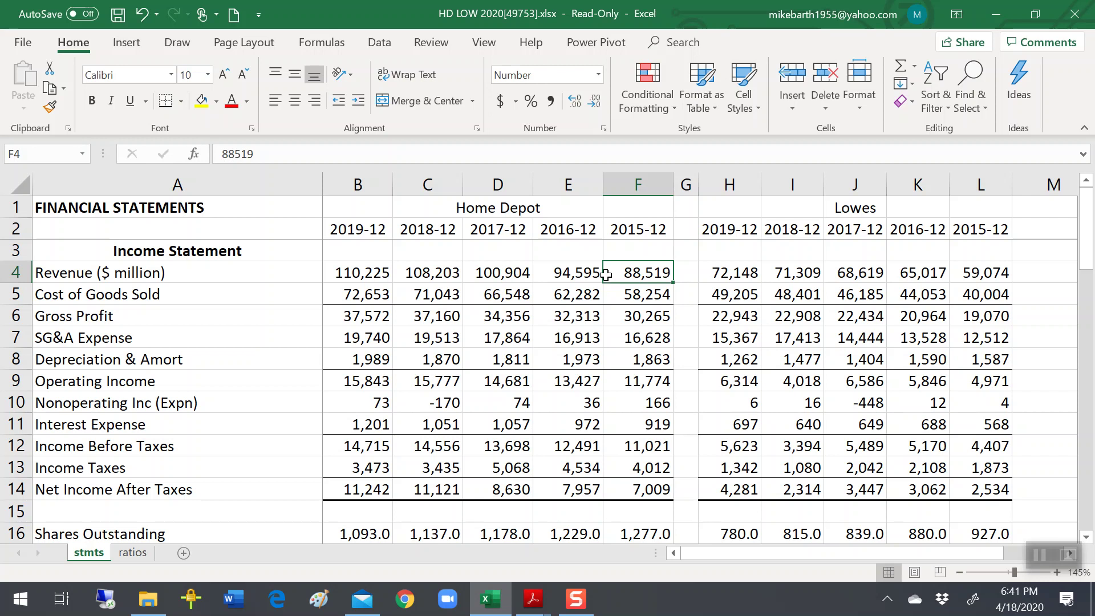
{"action": "key", "text": "Left"}
{"action": "key", "text": "Left"}
{"action": "key", "text": "Left"}
{"action": "key", "text": "Left"}
{"action": "key", "text": "Left"}
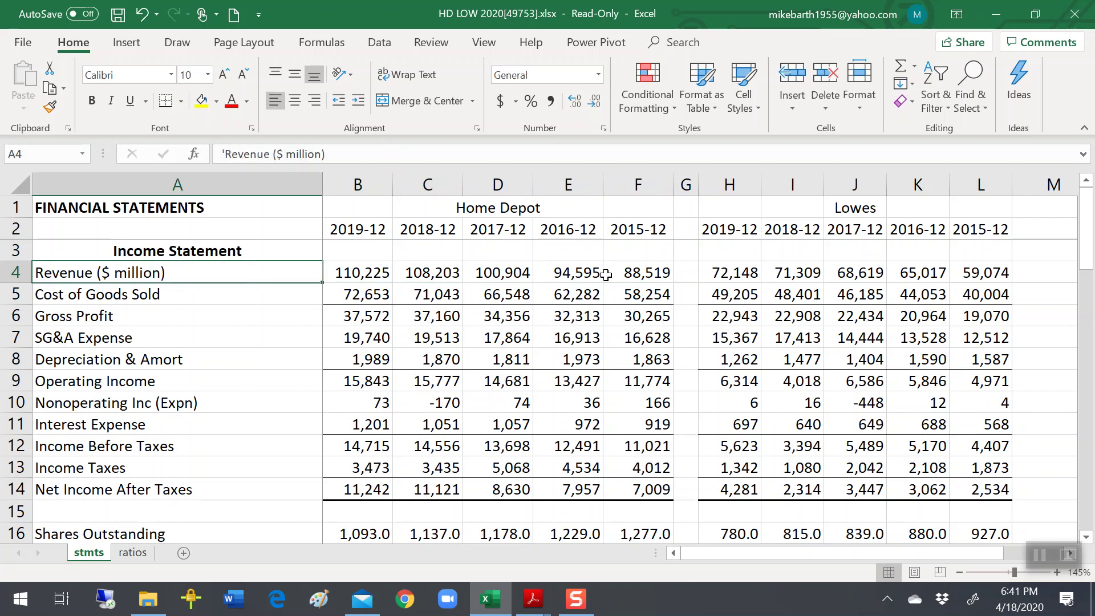
{"action": "key", "text": "Right"}
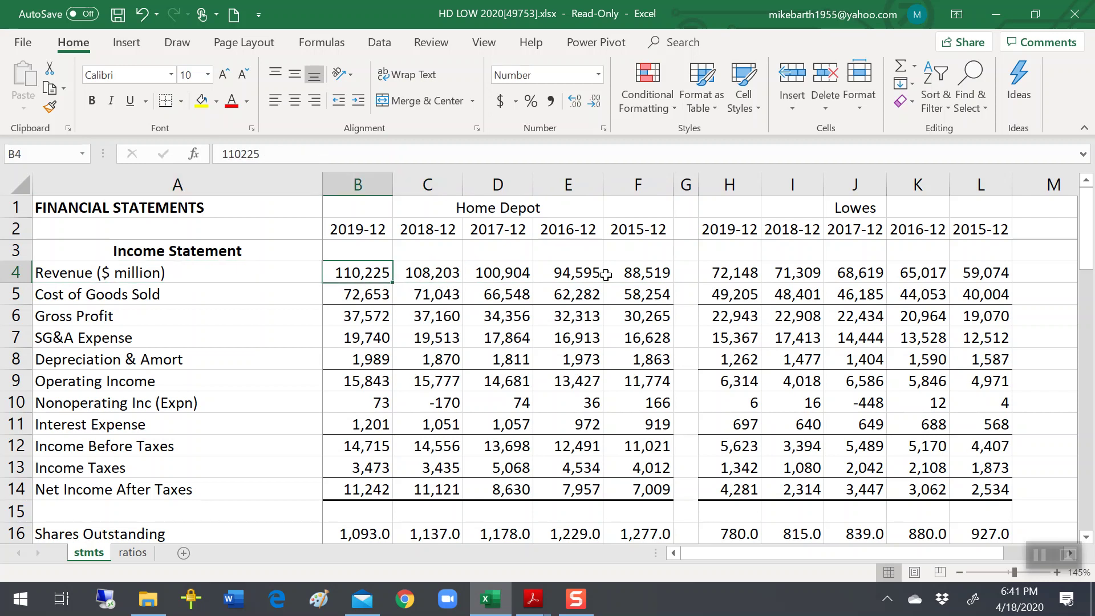
Examine the Cost of Goods Sold and SG&A Expense lines of the income statement.
{"action": "key", "text": "Down"}
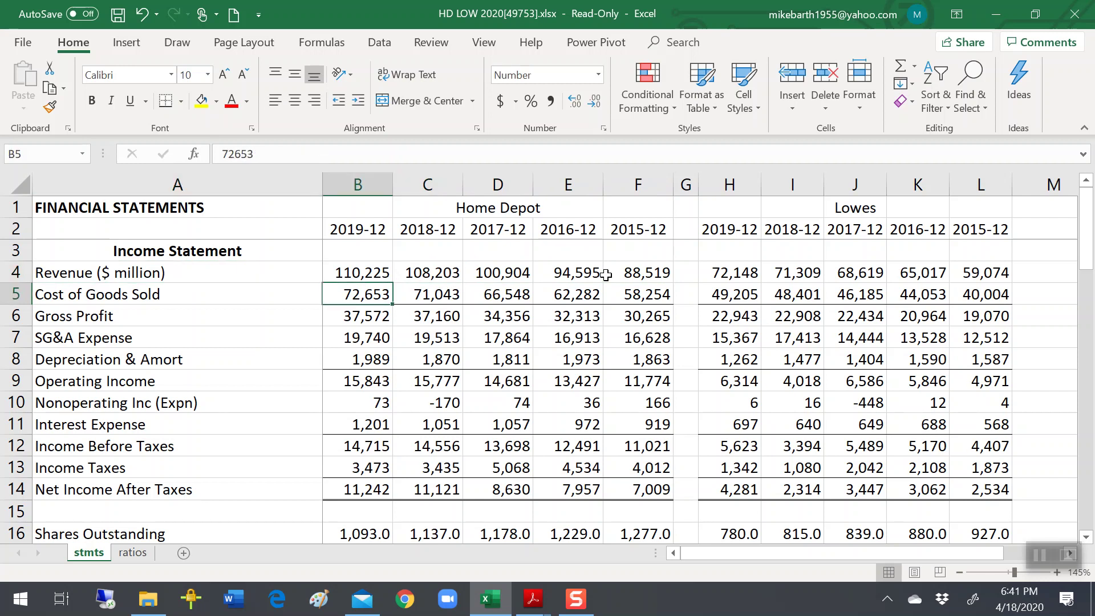
{"action": "key", "text": "Left"}
{"action": "key", "text": "Down"}
{"action": "key", "text": "Down"}
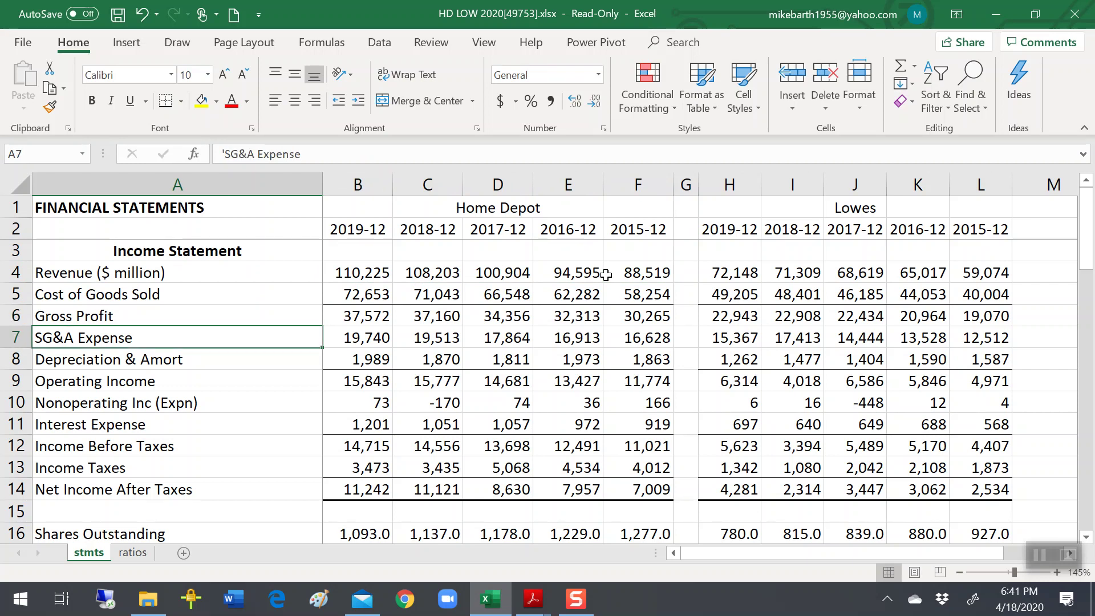
{"action": "key", "text": "Up"}
{"action": "key", "text": "Up"}
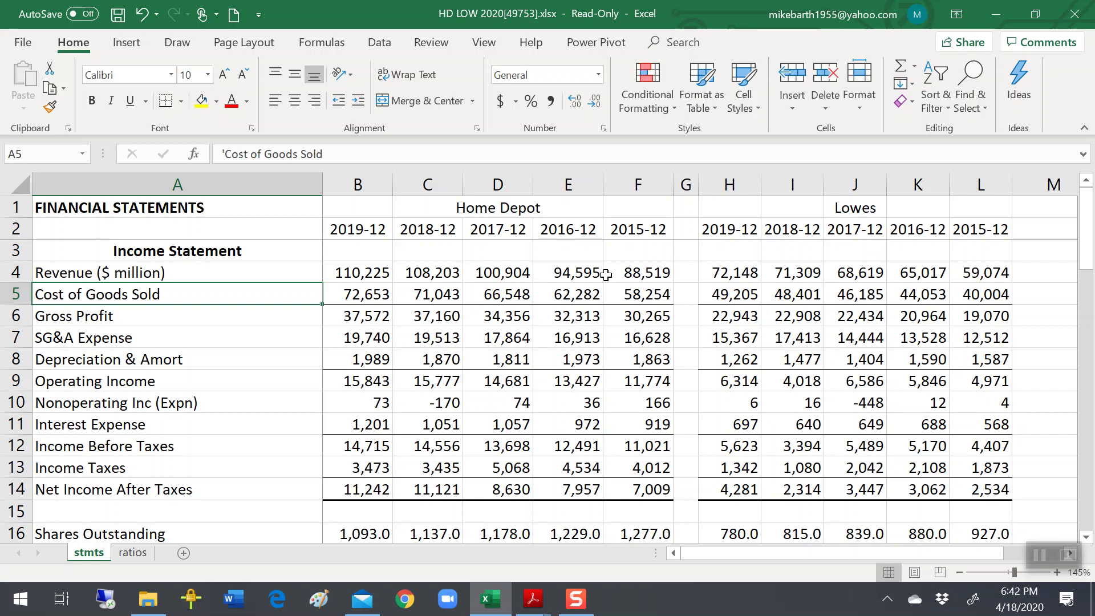
{"action": "key", "text": "Down"}
{"action": "key", "text": "Down"}
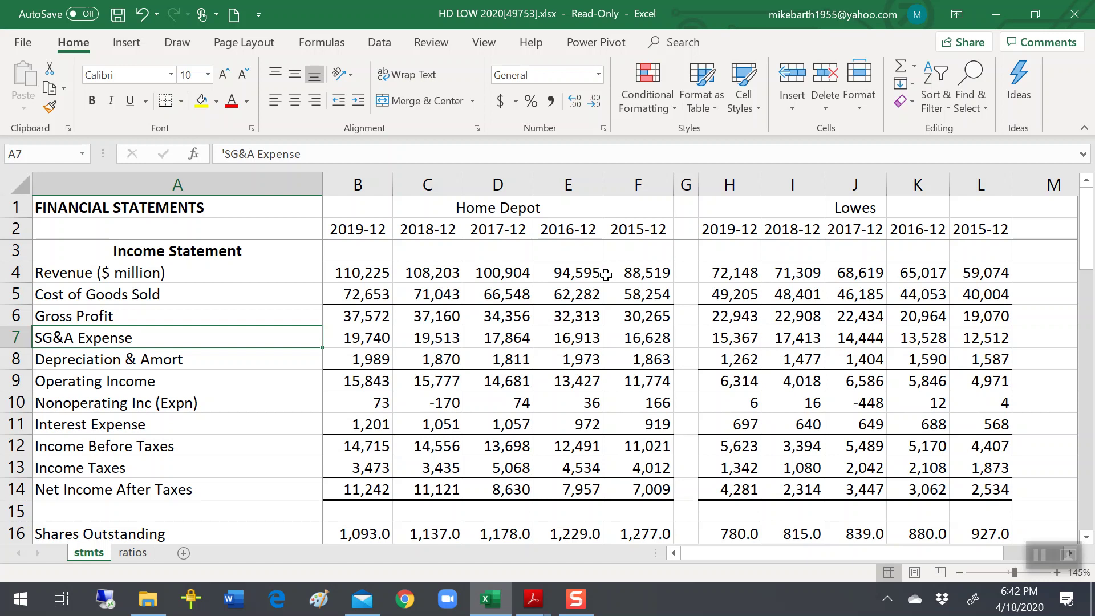
Compare Home Depot's 2019 SG&A expense with its cost of goods sold and revenue, and check its depreciation and amortization.
{"action": "key", "text": "Right"}
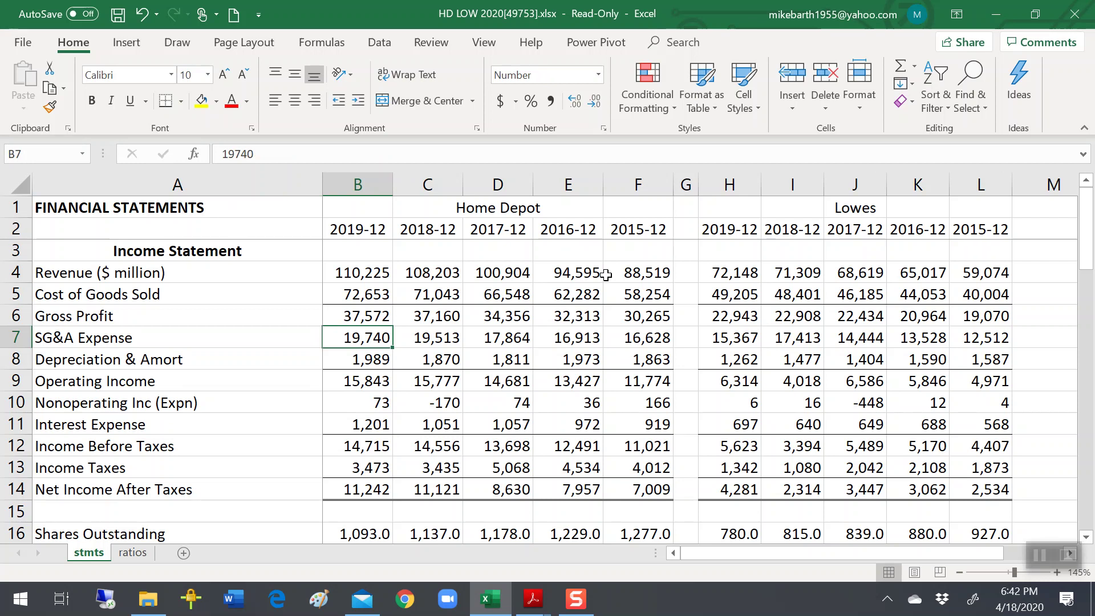
{"action": "key", "text": "Up"}
{"action": "key", "text": "Up"}
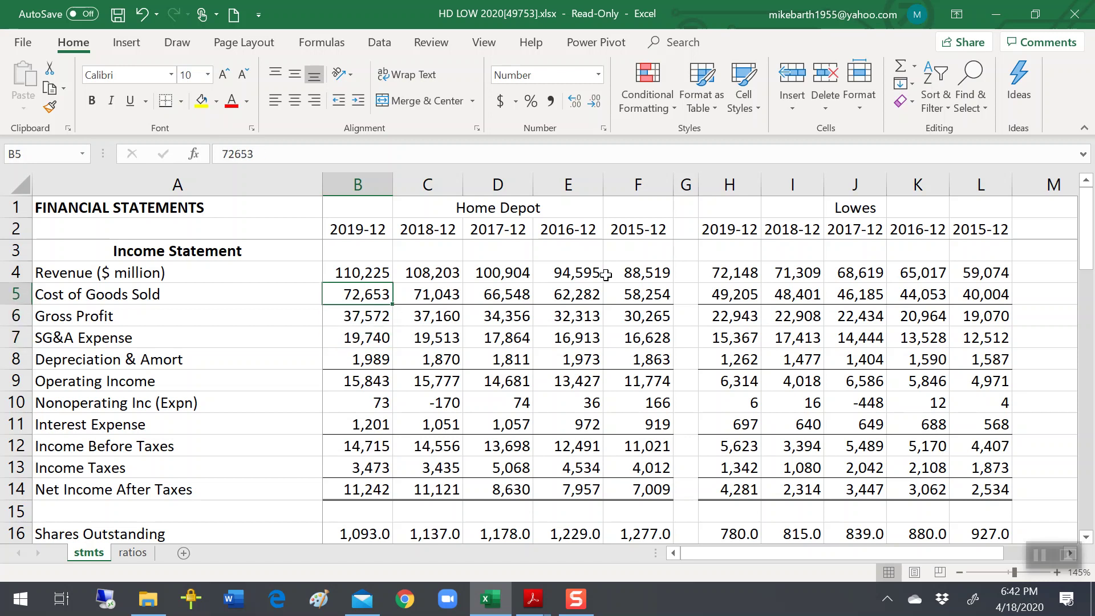
{"action": "key", "text": "Up"}
{"action": "key", "text": "Down"}
{"action": "key", "text": "Down"}
{"action": "key", "text": "Down"}
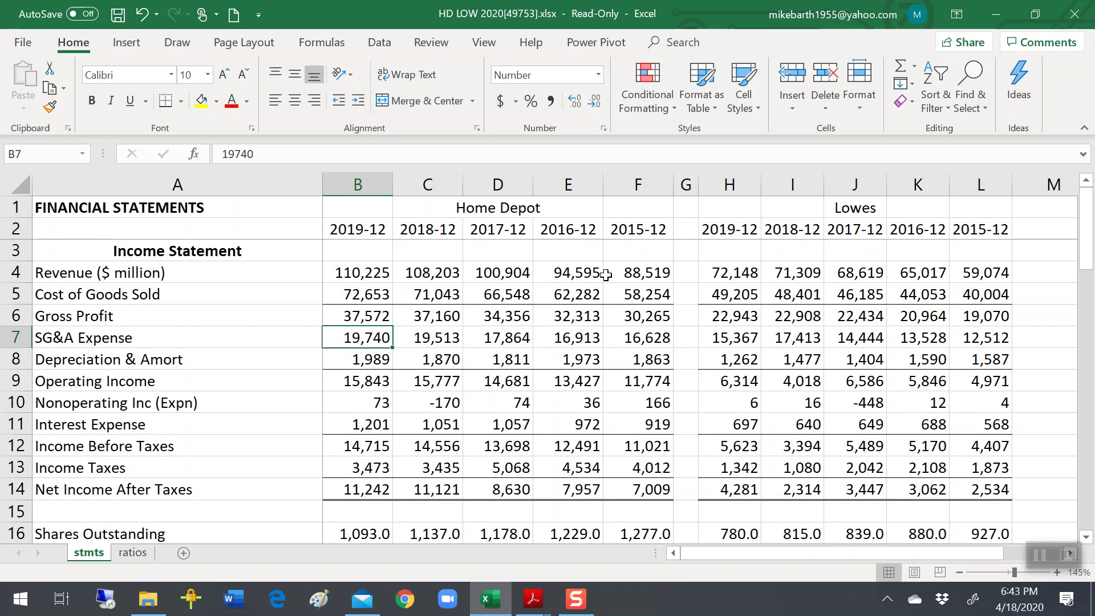
{"action": "key", "text": "Down"}
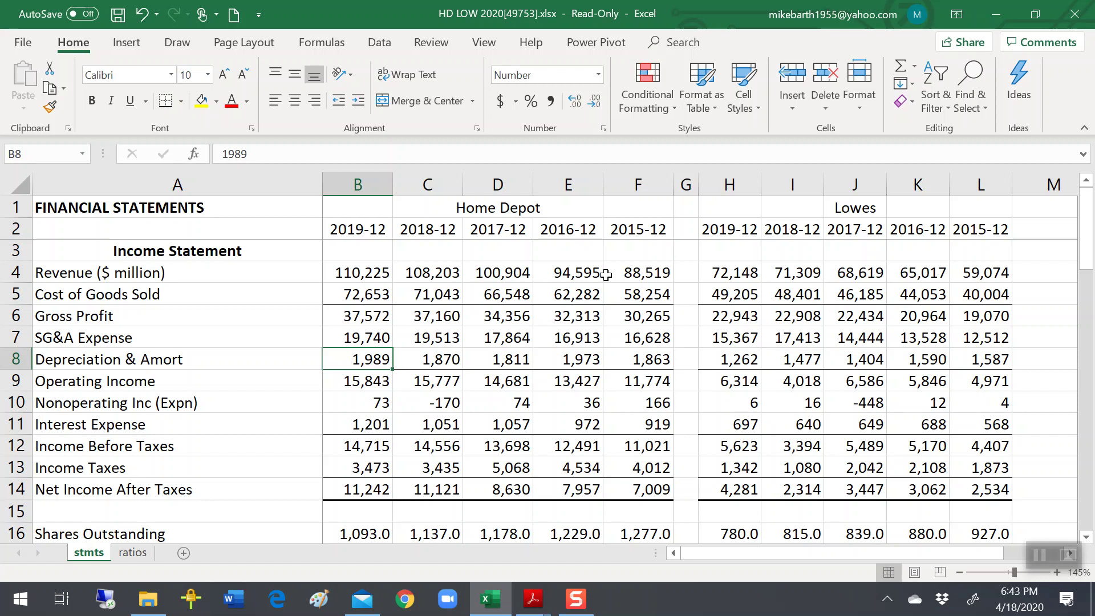
Review the income statement line items from the operating expenses through Operating Income to Interest Expense.
{"action": "key", "text": "Down"}
{"action": "key", "text": "Left"}
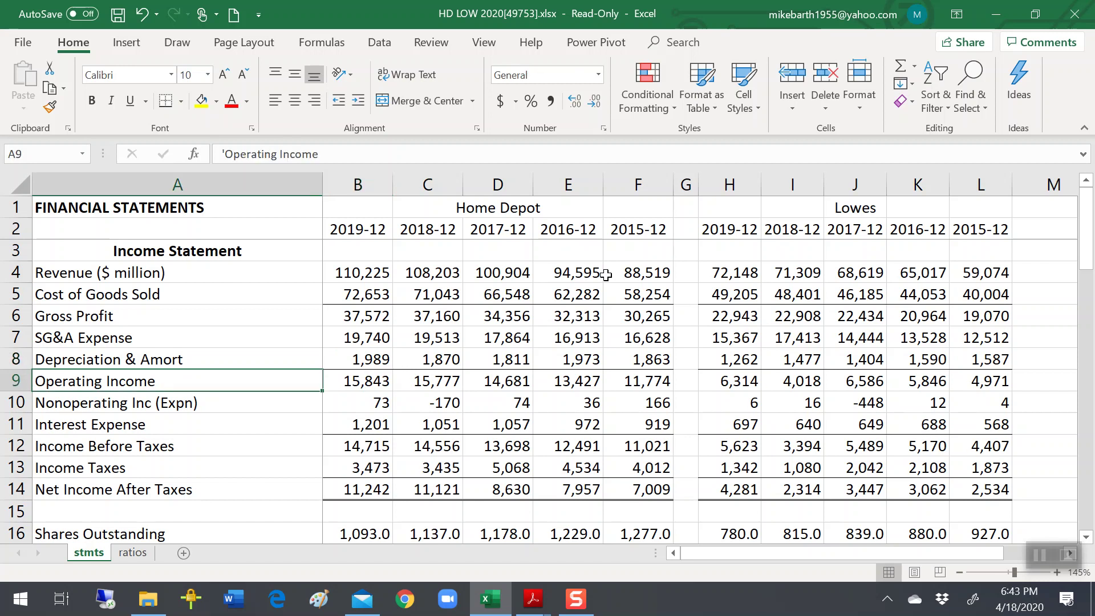
{"action": "key", "text": "Up"}
{"action": "key", "text": "Up"}
{"action": "key", "text": "Up"}
{"action": "key", "text": "Up"}
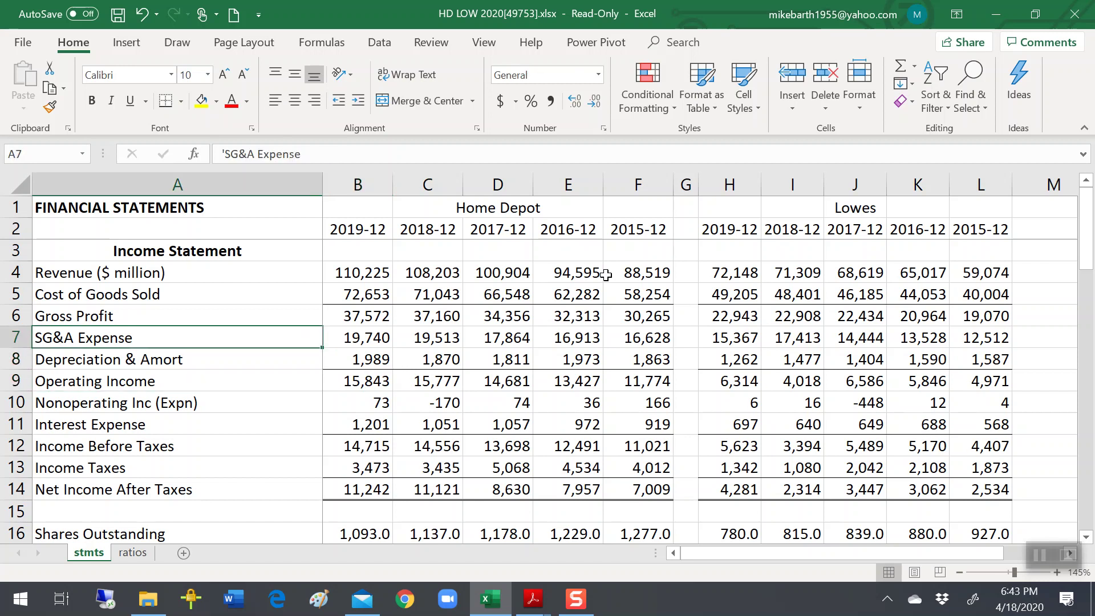
{"action": "key", "text": "Down"}
{"action": "key", "text": "Down"}
{"action": "key", "text": "Down"}
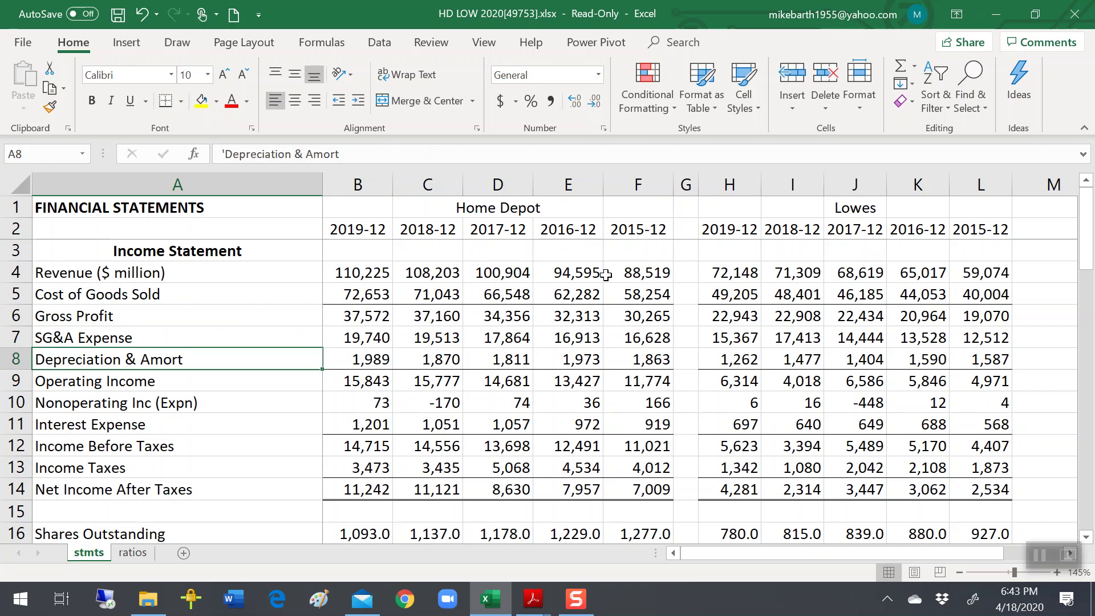
{"action": "key", "text": "Down"}
{"action": "key", "text": "Down"}
{"action": "key", "text": "Down"}
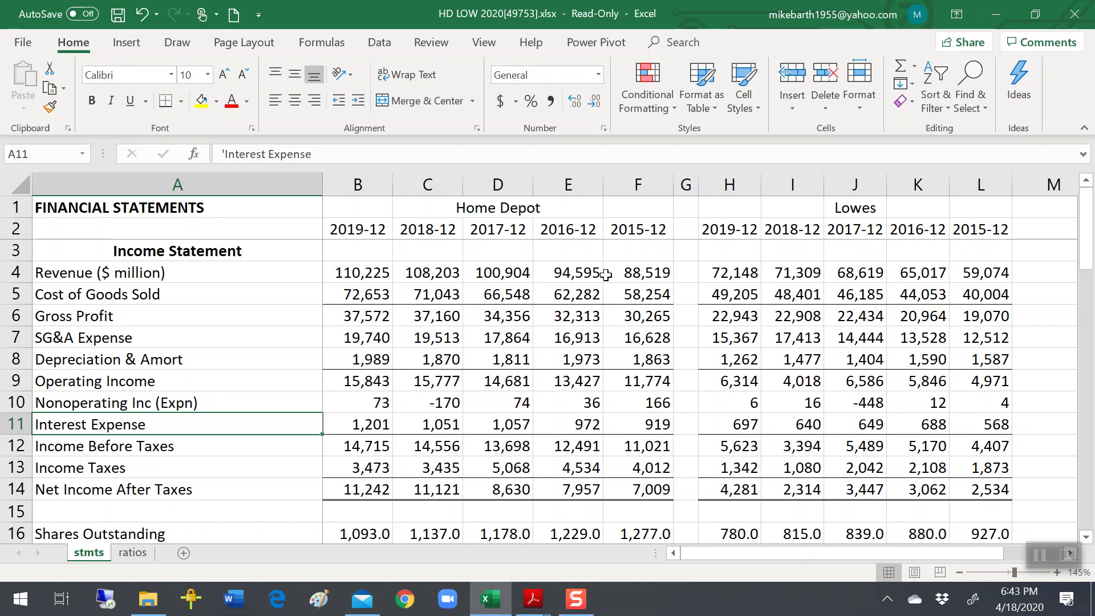
Inspect Home Depot's 2019 nonoperating income formula and the operating cost figures above it.
{"action": "key", "text": "Up"}
{"action": "key", "text": "Right"}
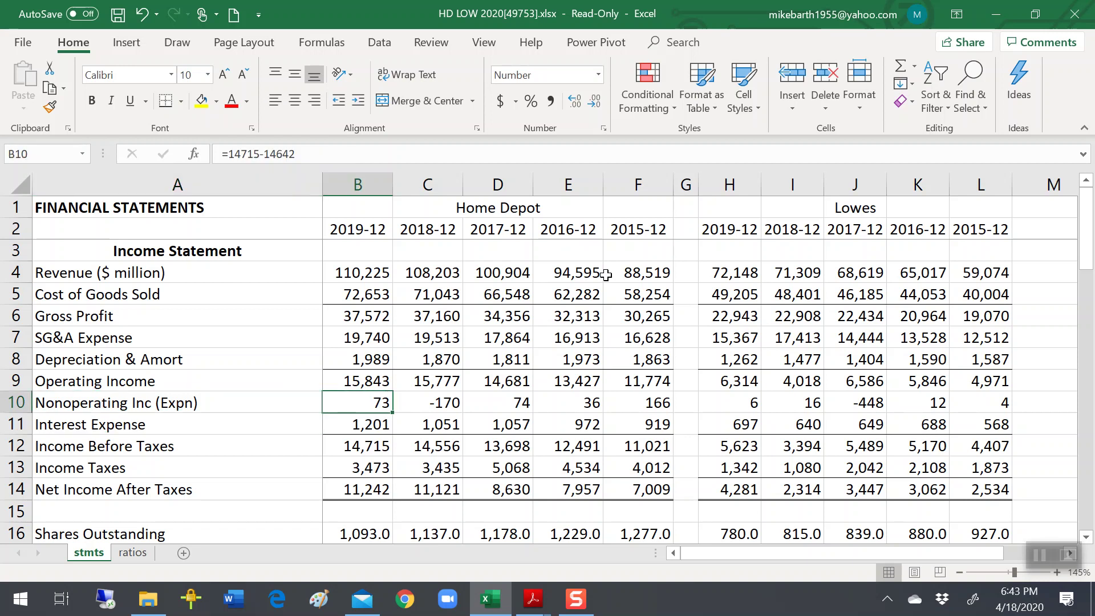
{"action": "key", "text": "Up"}
{"action": "key", "text": "Up"}
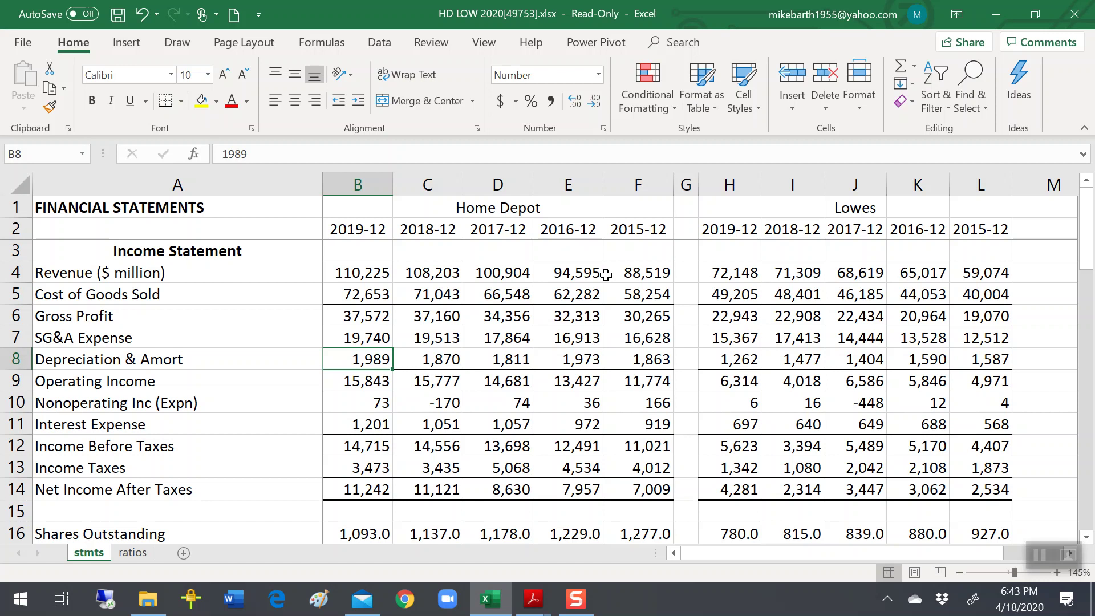
{"action": "key", "text": "Up"}
{"action": "key", "text": "Up"}
{"action": "key", "text": "Up"}
{"action": "key", "text": "Up"}
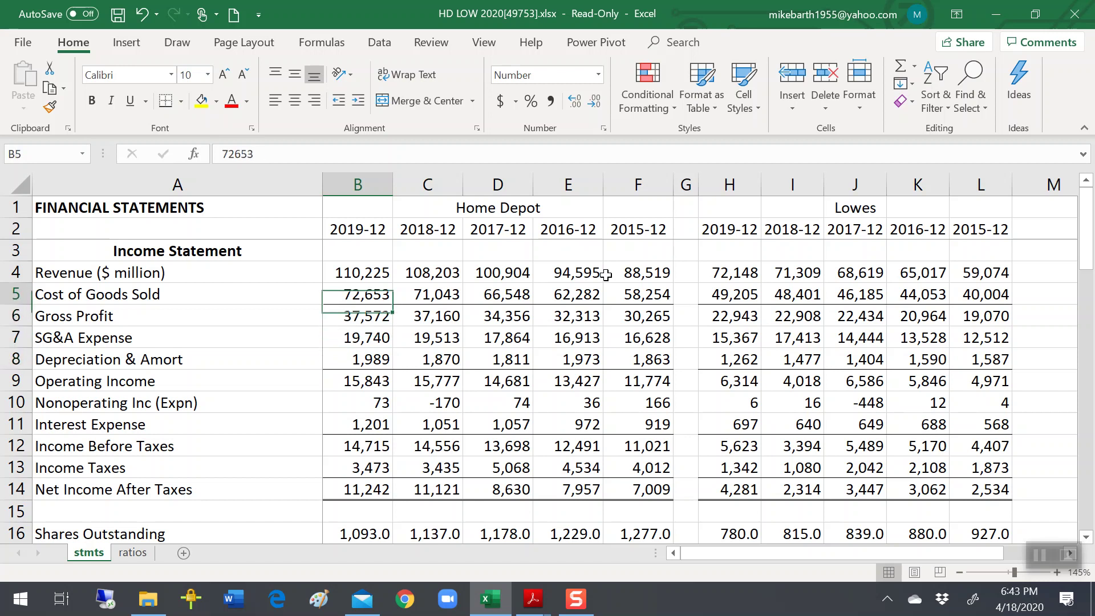
Trace Home Depot's 2019 income statement down to the Income Before Taxes formula.
{"action": "key", "text": "Down"}
{"action": "key", "text": "Down"}
{"action": "key", "text": "Down"}
{"action": "key", "text": "Down"}
{"action": "key", "text": "Down"}
{"action": "key", "text": "Down"}
{"action": "key", "text": "Down"}
{"action": "key", "text": "Down"}
{"action": "key", "text": "Down"}
{"action": "key", "text": "Down"}
{"action": "key", "text": "Up"}
{"action": "key", "text": "Up"}
{"action": "key", "text": "Up"}
{"action": "key", "text": "Down"}
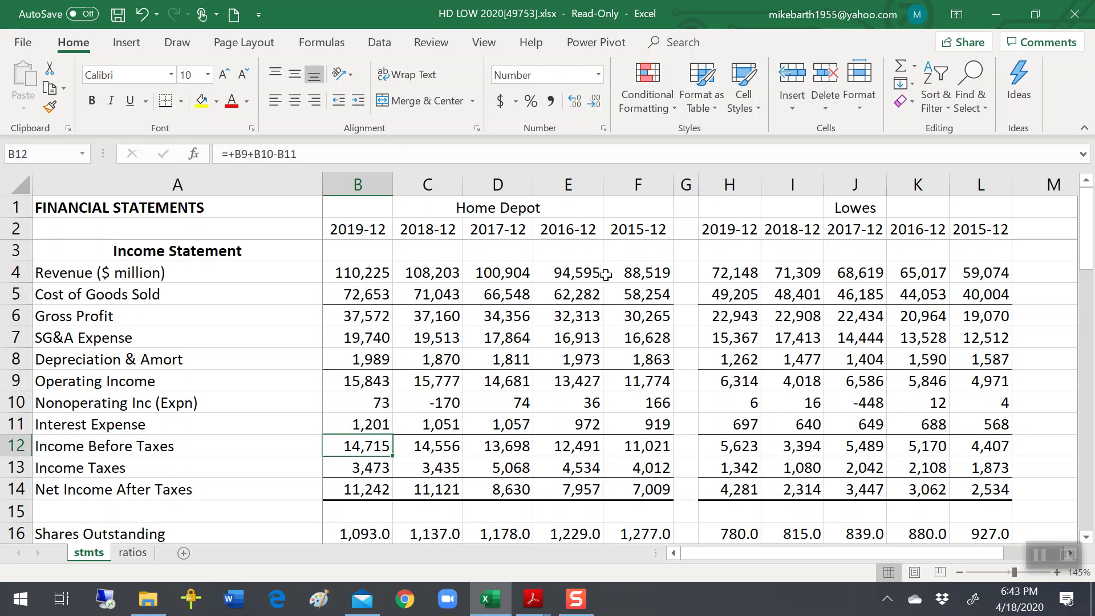
Examine Home Depot's 2019 items between SG&A Expense and Income Before Taxes, including the nonoperating income.
{"action": "key", "text": "Up"}
{"action": "key", "text": "Up"}
{"action": "key", "text": "Down"}
{"action": "key", "text": "Up"}
{"action": "key", "text": "Down"}
{"action": "key", "text": "Up"}
{"action": "key", "text": "Up"}
{"action": "key", "text": "Up"}
{"action": "key", "text": "Up"}
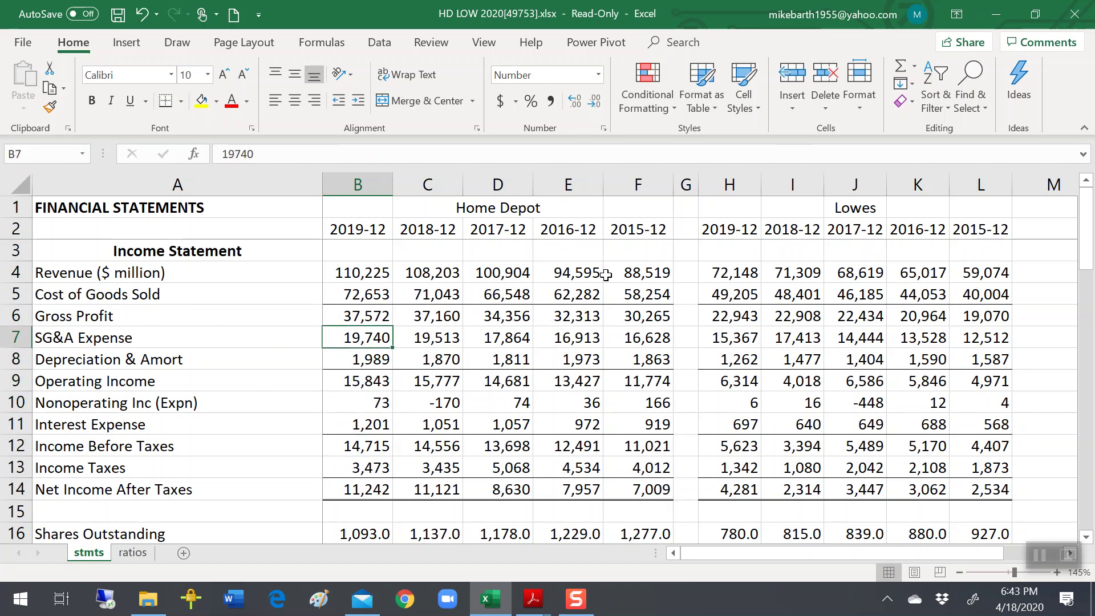
{"action": "key", "text": "Down"}
{"action": "key", "text": "Down"}
{"action": "key", "text": "Down"}
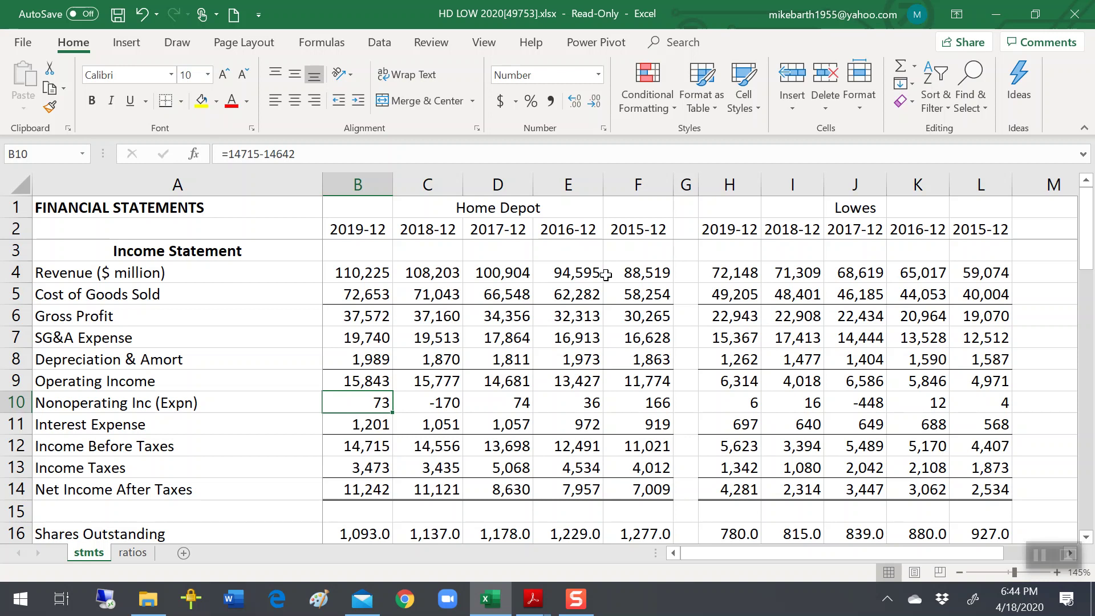
Review Home Depot's 2019 column from the tax lines back up to revenue.
{"action": "key", "text": "Down"}
{"action": "key", "text": "Down"}
{"action": "key", "text": "Down"}
{"action": "key", "text": "Up"}
{"action": "key", "text": "Up"}
{"action": "key", "text": "Up"}
{"action": "key", "text": "Up"}
{"action": "key", "text": "Up"}
{"action": "key", "text": "Up"}
{"action": "key", "text": "Up"}
{"action": "key", "text": "Up"}
{"action": "key", "text": "Up"}
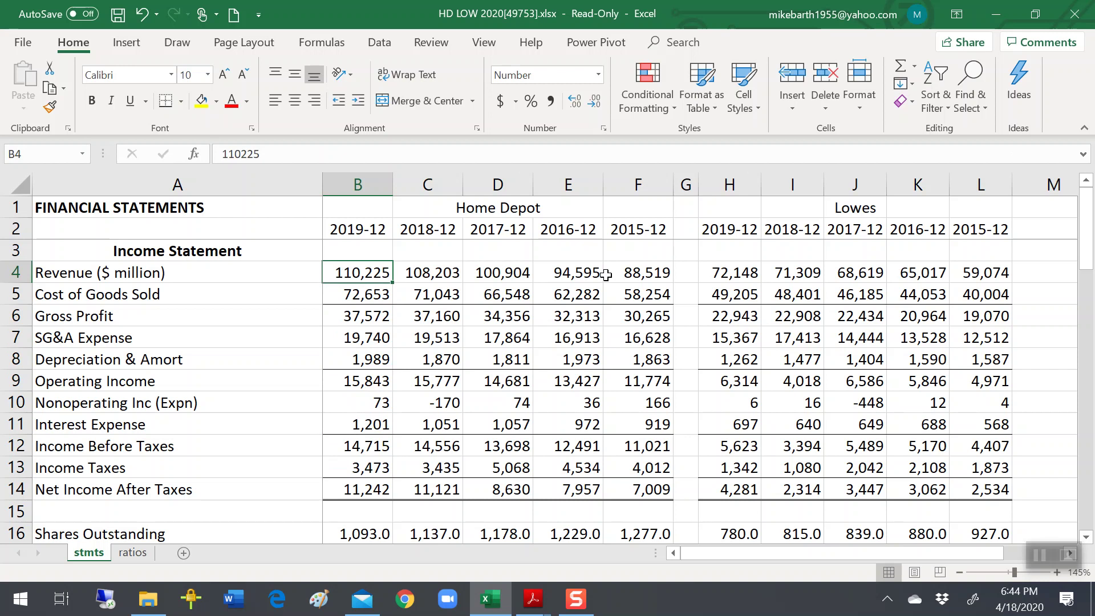
Look across Home Depot's revenue row and down the 2019 income statement column for Lowes.
{"action": "key", "text": "Right"}
{"action": "key", "text": "Right"}
{"action": "key", "text": "Right"}
{"action": "key", "text": "Right"}
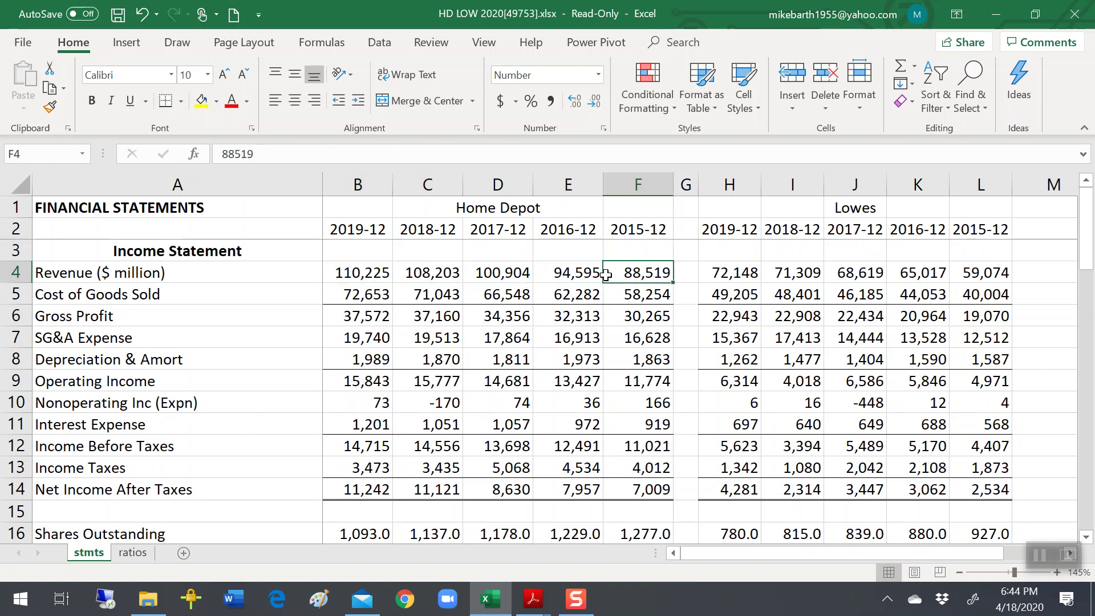
{"action": "key", "text": "Right"}
{"action": "key", "text": "Right"}
{"action": "key", "text": "Down"}
{"action": "key", "text": "Down"}
{"action": "key", "text": "Down"}
{"action": "key", "text": "Down"}
{"action": "key", "text": "Down"}
{"action": "key", "text": "Down"}
{"action": "key", "text": "Down"}
{"action": "key", "text": "Down"}
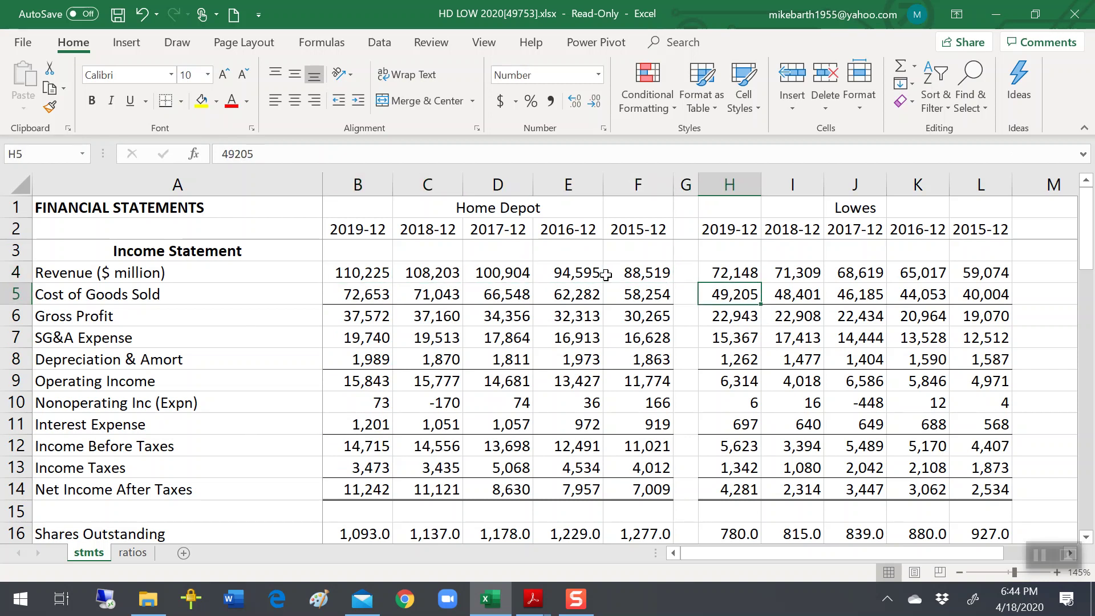
Examine the Net Income After Taxes row and its formulas in Home Depot's earlier years.
{"action": "key", "text": "Down"}
{"action": "key", "text": "Left"}
{"action": "key", "text": "Left"}
{"action": "key", "text": "Left"}
{"action": "key", "text": "Left"}
{"action": "key", "text": "Left"}
{"action": "key", "text": "Left"}
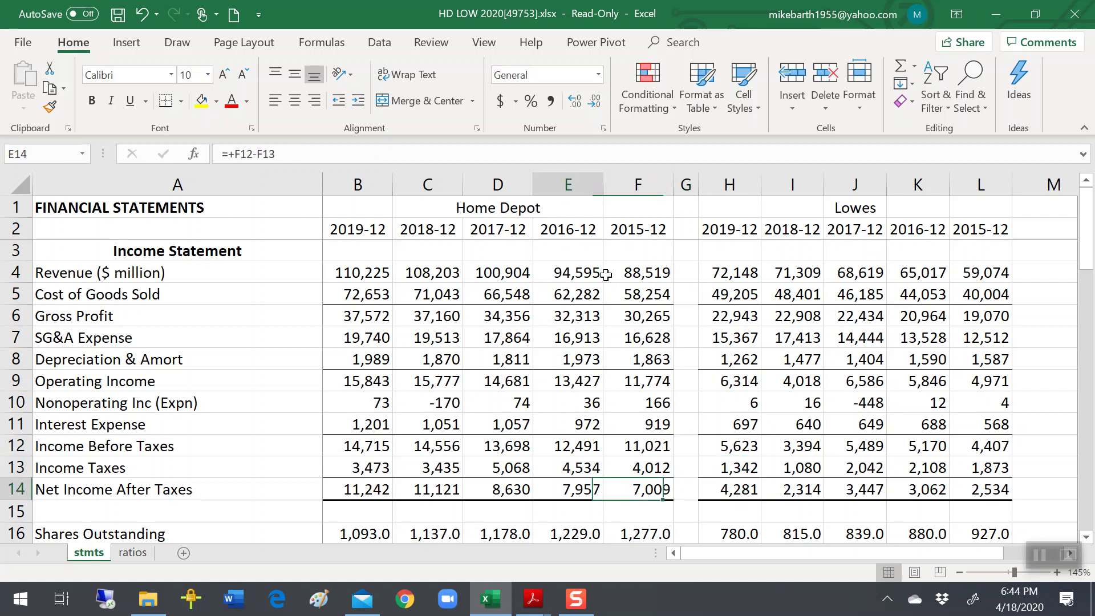
{"action": "key", "text": "Right"}
{"action": "key", "text": "Right"}
{"action": "key", "text": "Right"}
{"action": "key", "text": "Right"}
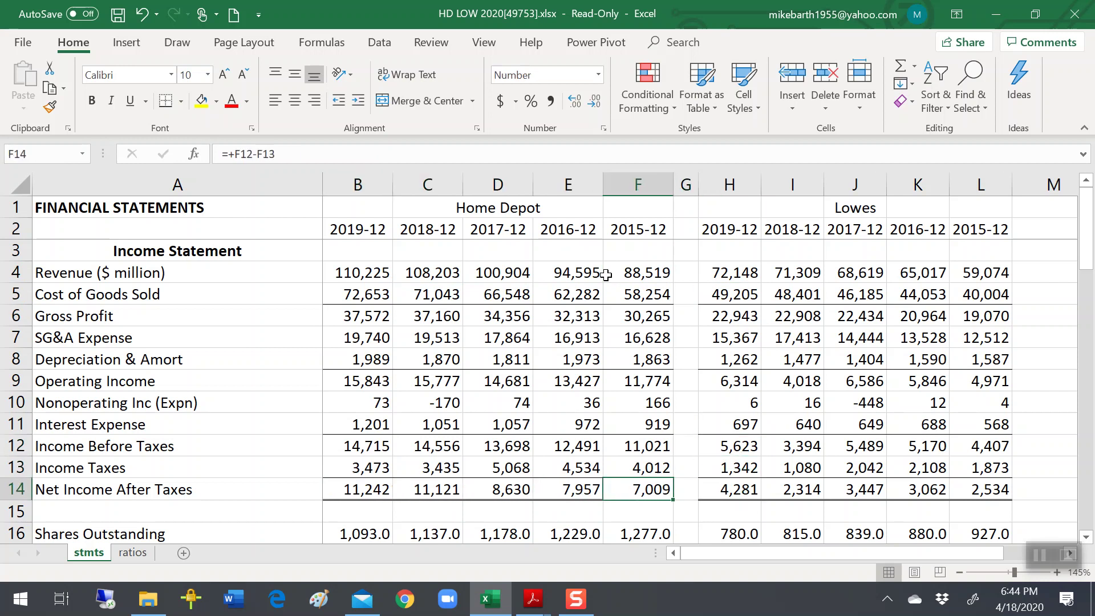